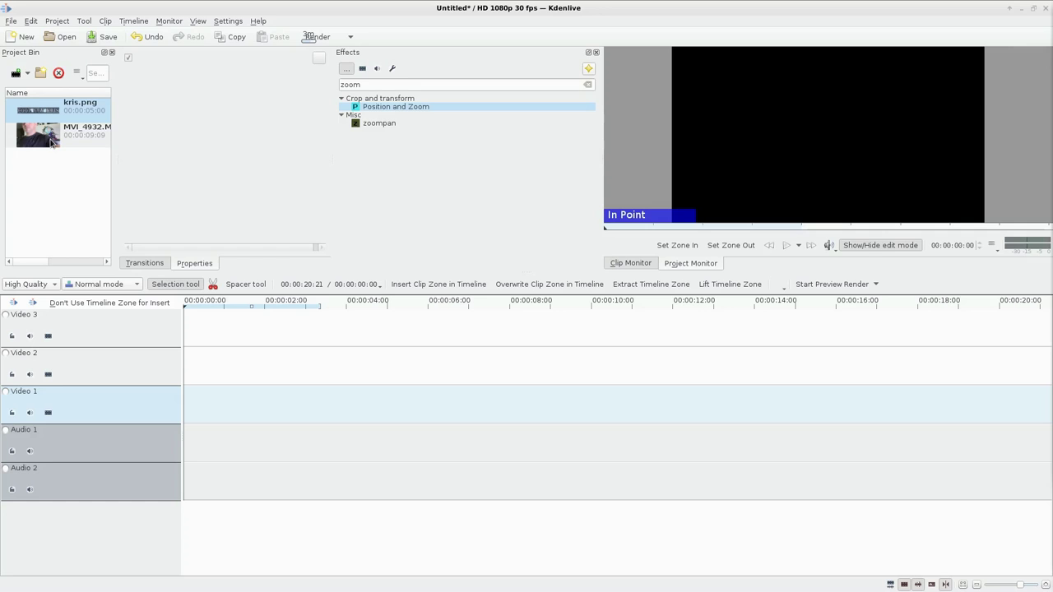
# Place MVI_4932.MOV near the start of the Video 1 track and trim its beginning to about 00:00:01:17.
pyautogui.moveTo(51, 142); pyautogui.dragTo(196, 387)
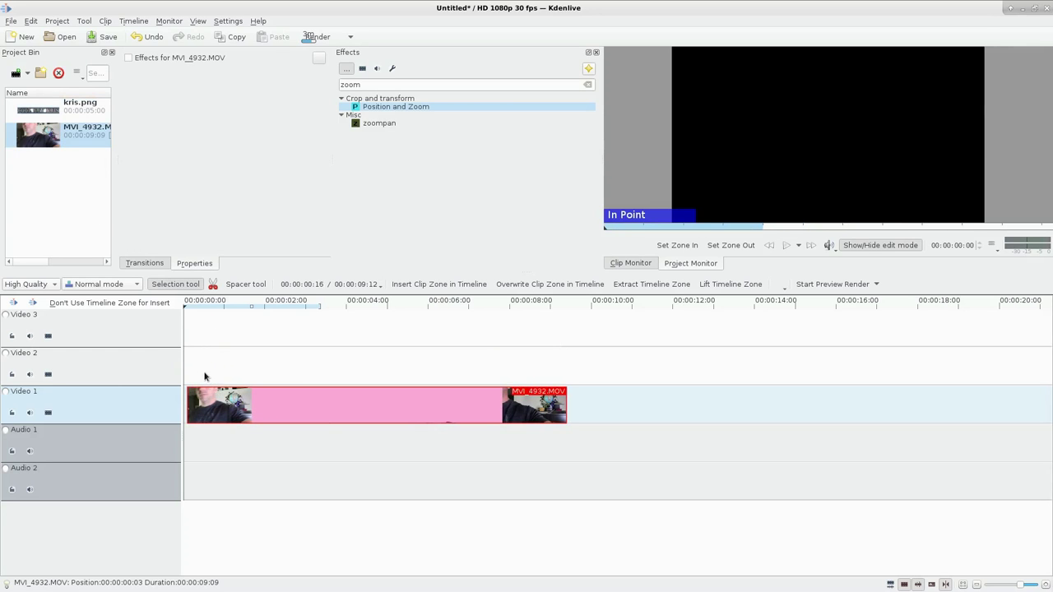
pyautogui.press('space')
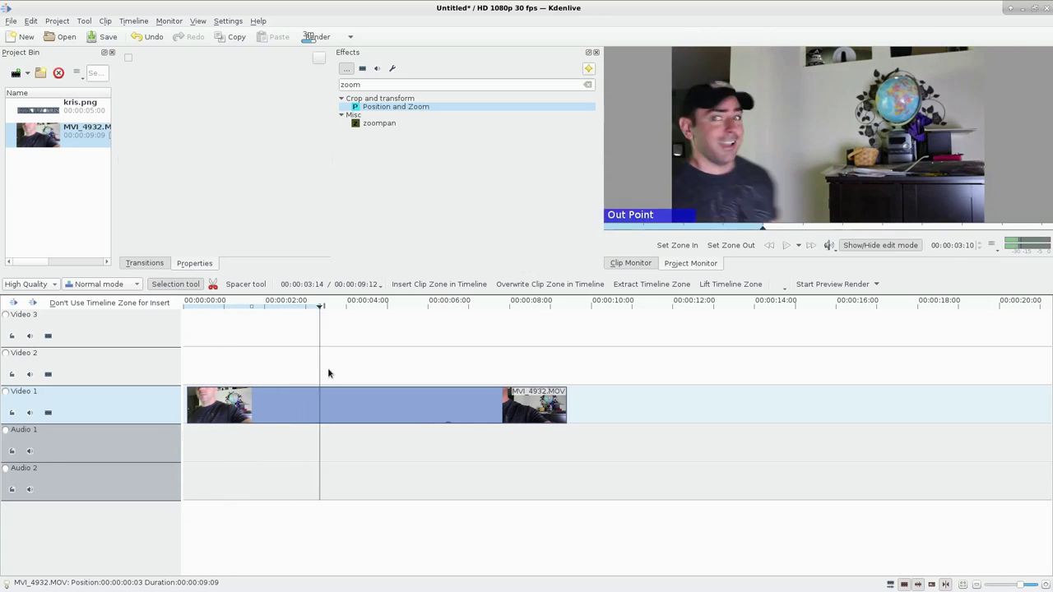
pyautogui.click(459, 373)
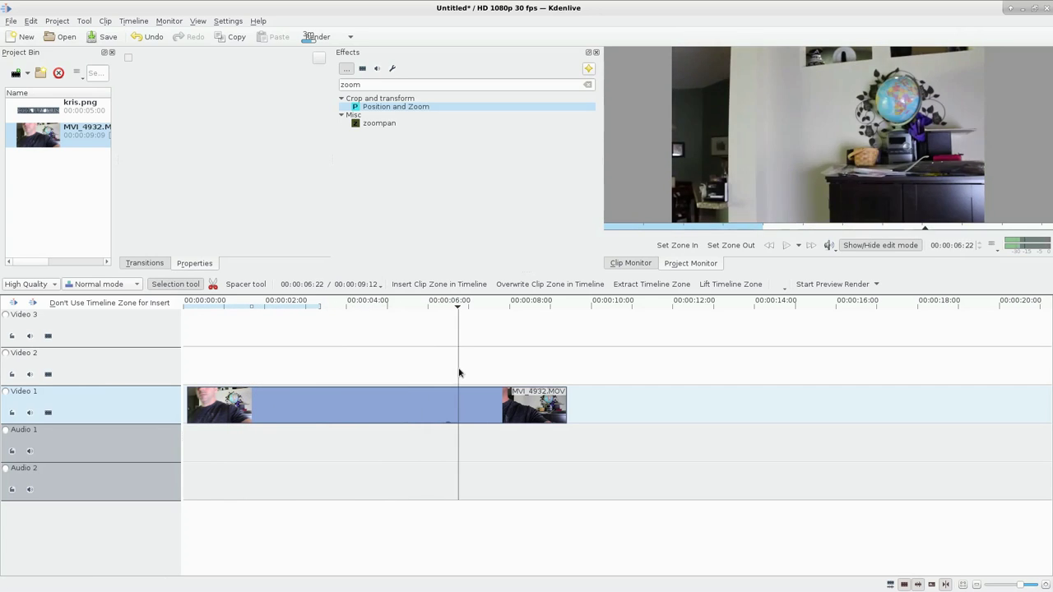
pyautogui.click(352, 371)
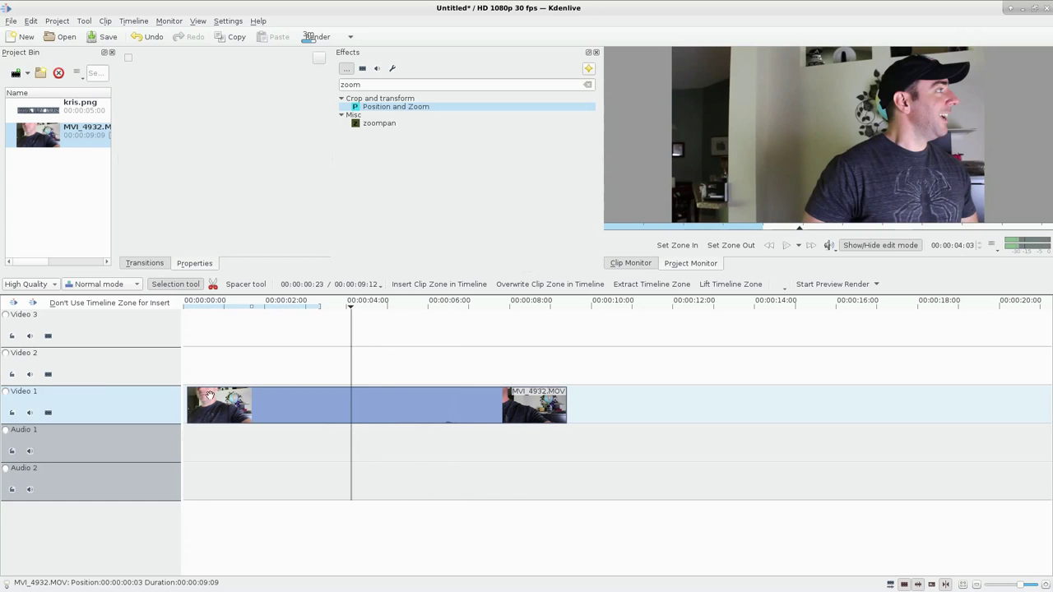
pyautogui.moveTo(191, 398); pyautogui.dragTo(371, 374)
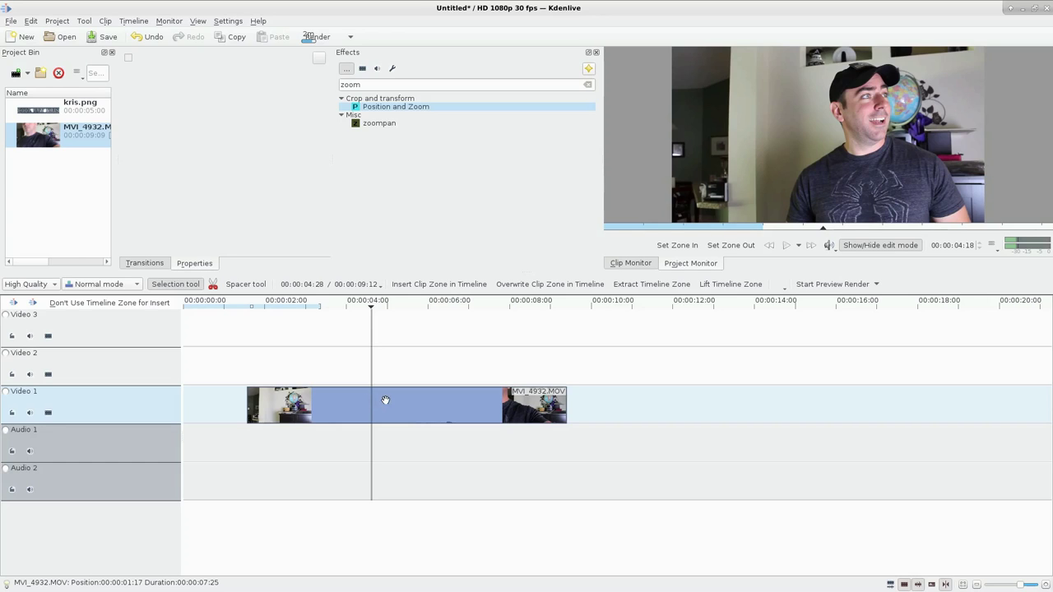
# Add the Freeze effect to the MVI_4932.MOV clip with its freeze point at the playhead, and enable Freeze After.
pyautogui.click(385, 400)
pyautogui.moveTo(370, 85); pyautogui.dragTo(326, 88)
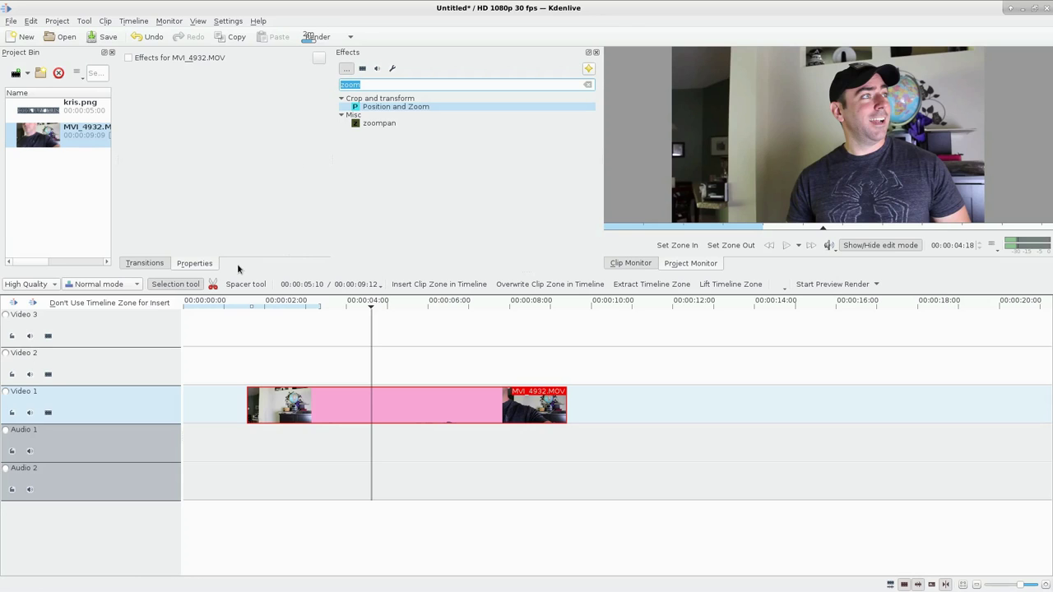
pyautogui.write('free')
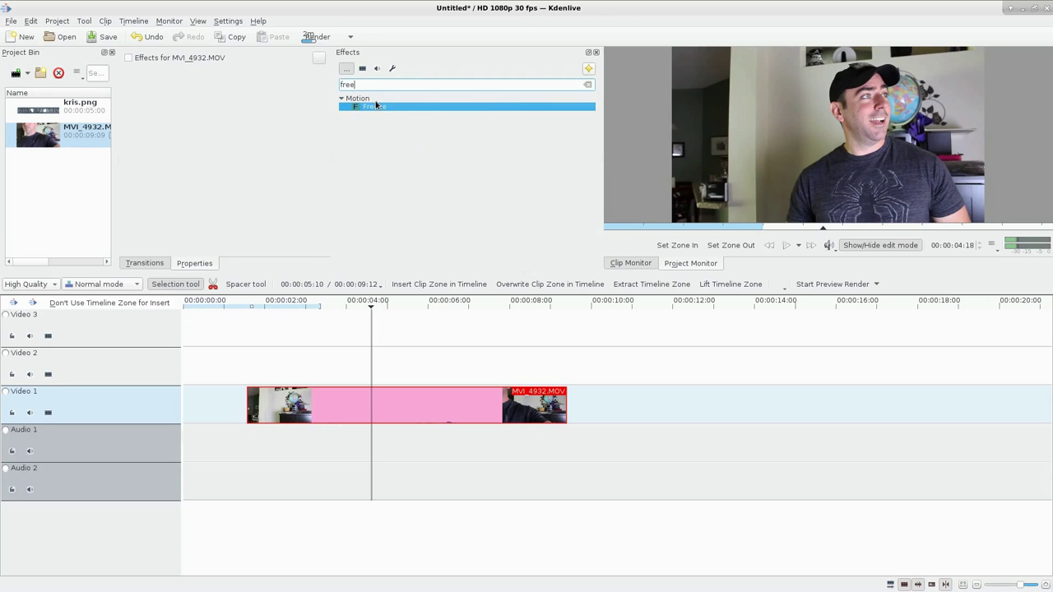
pyautogui.moveTo(375, 106); pyautogui.dragTo(382, 401)
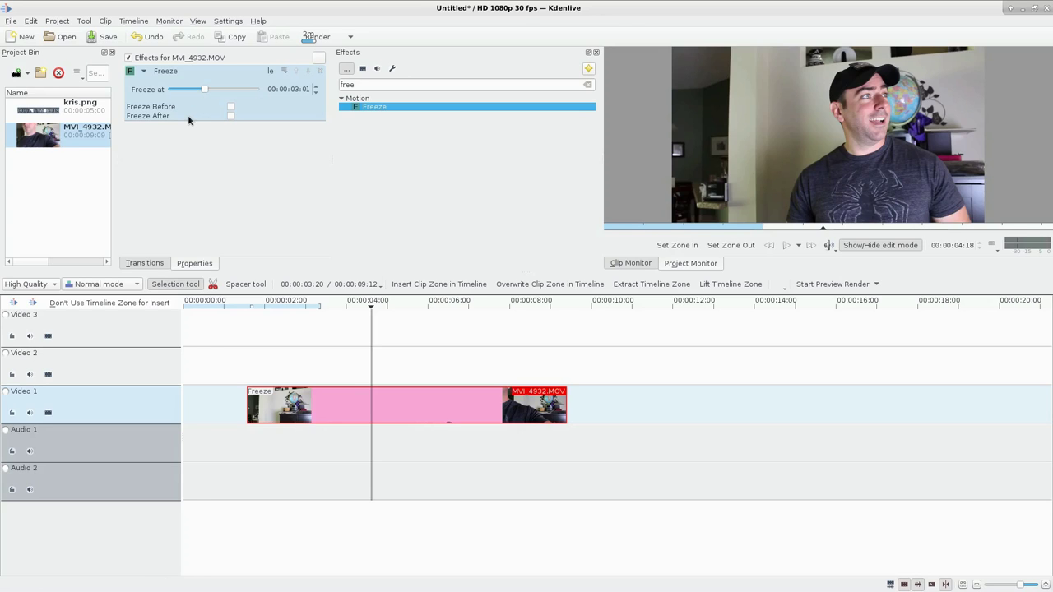
pyautogui.click(230, 116)
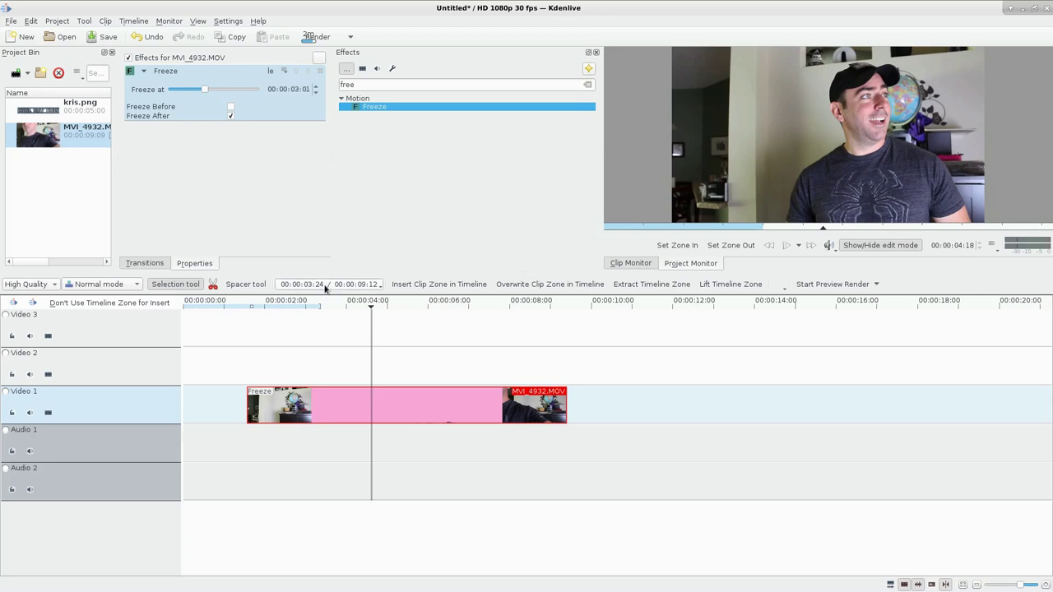
# Place kris.png on the Video 2 track starting at 00:00:04:18 and shorten it to end with the video clip.
pyautogui.moveTo(44, 109); pyautogui.dragTo(372, 368)
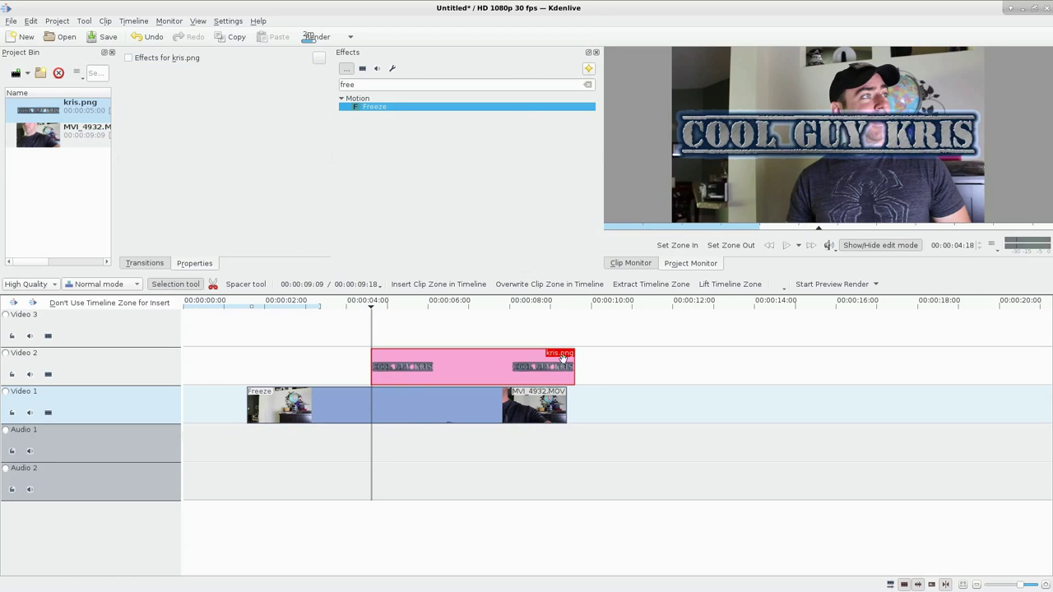
pyautogui.moveTo(573, 362); pyautogui.dragTo(566, 362)
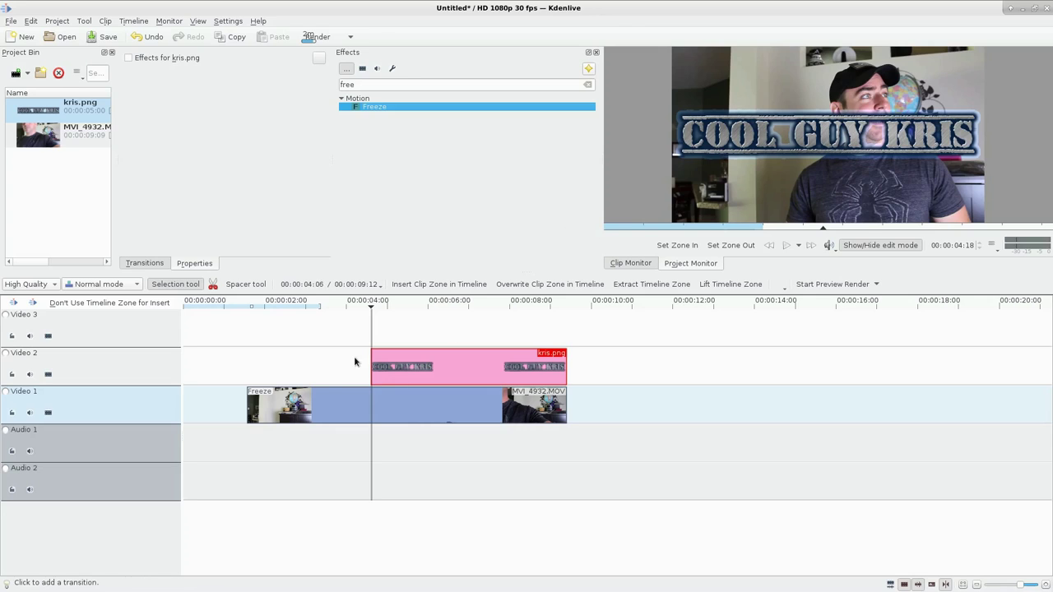
pyautogui.click(225, 346)
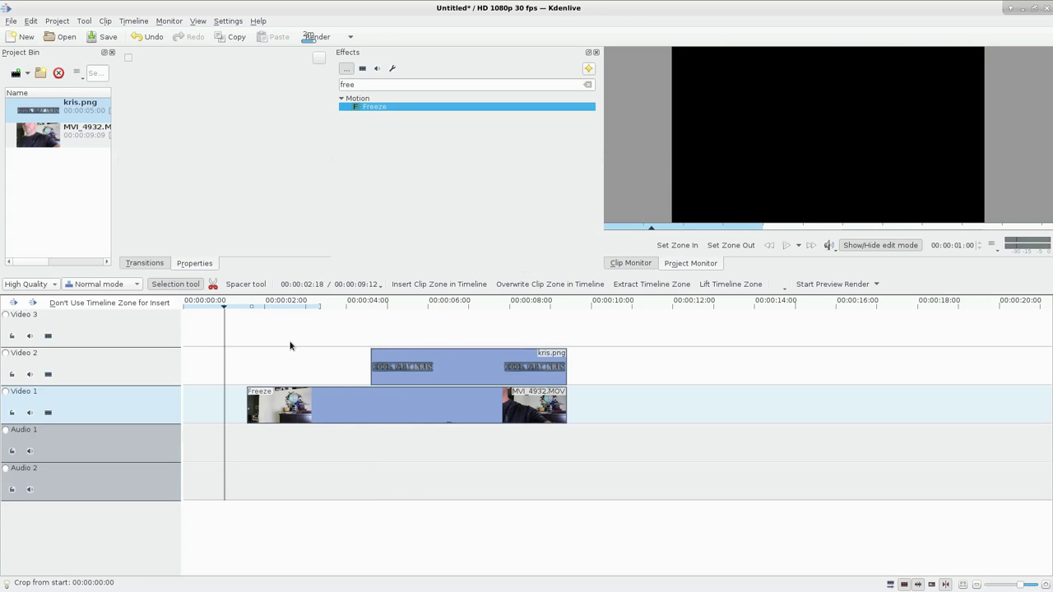
pyautogui.click(438, 333)
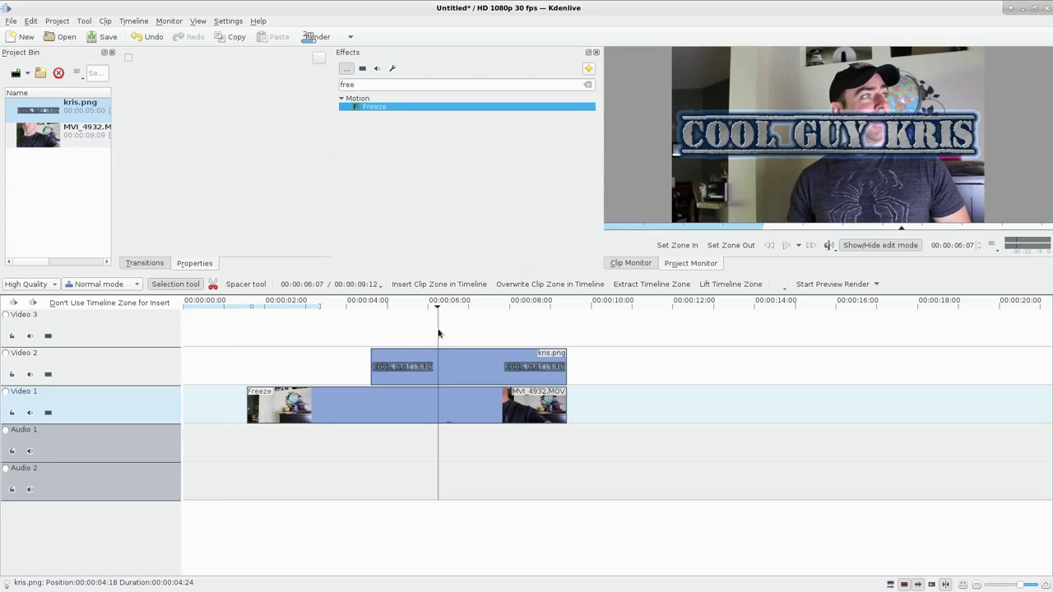
# Hide the Video 2 track and play the timeline from just before the clip to check the freeze alone.
pyautogui.click(49, 375)
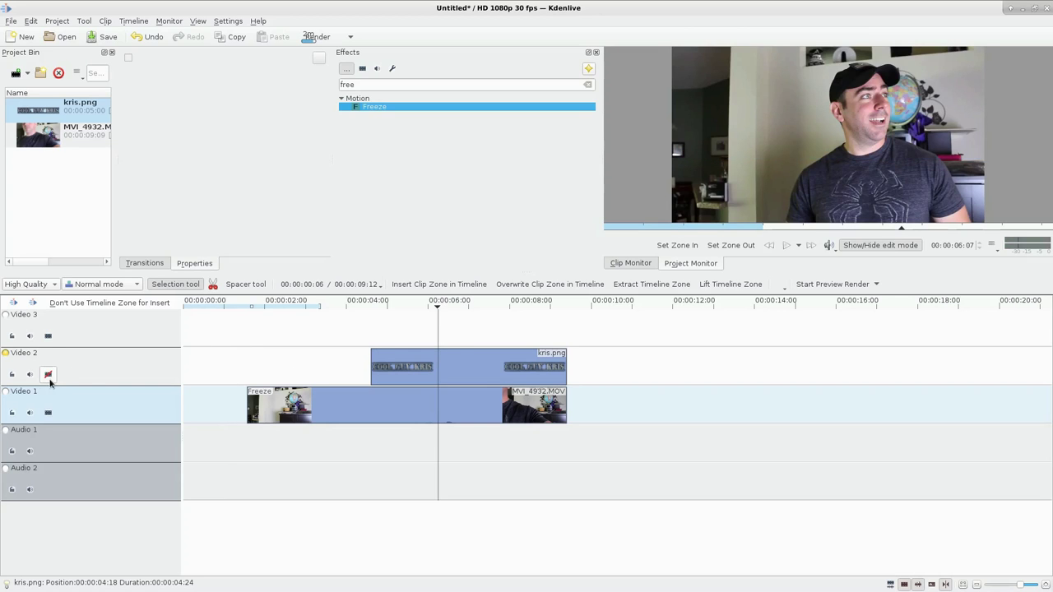
pyautogui.click(234, 344)
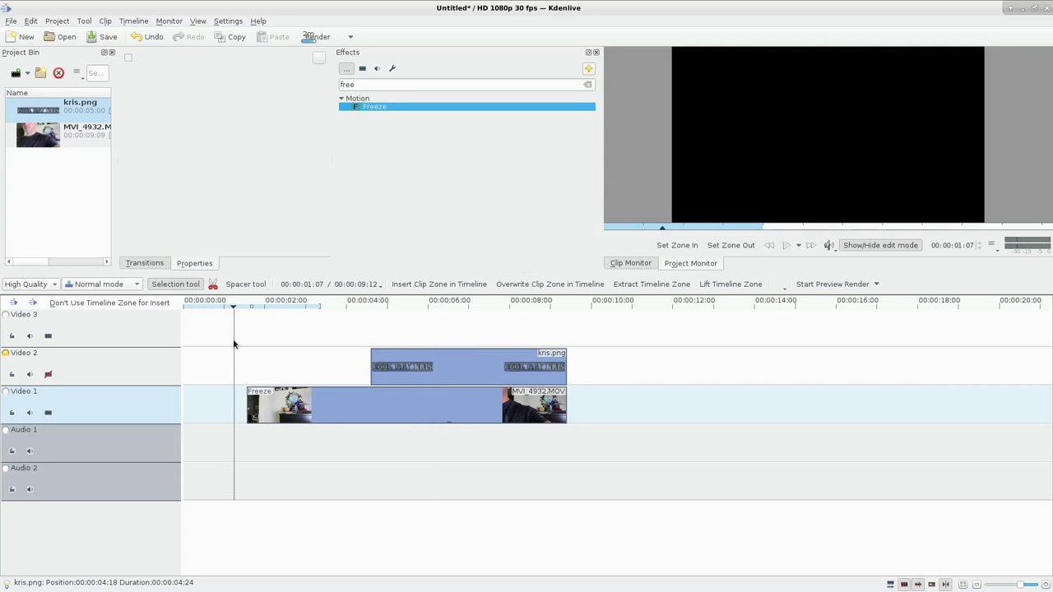
pyautogui.press('space')
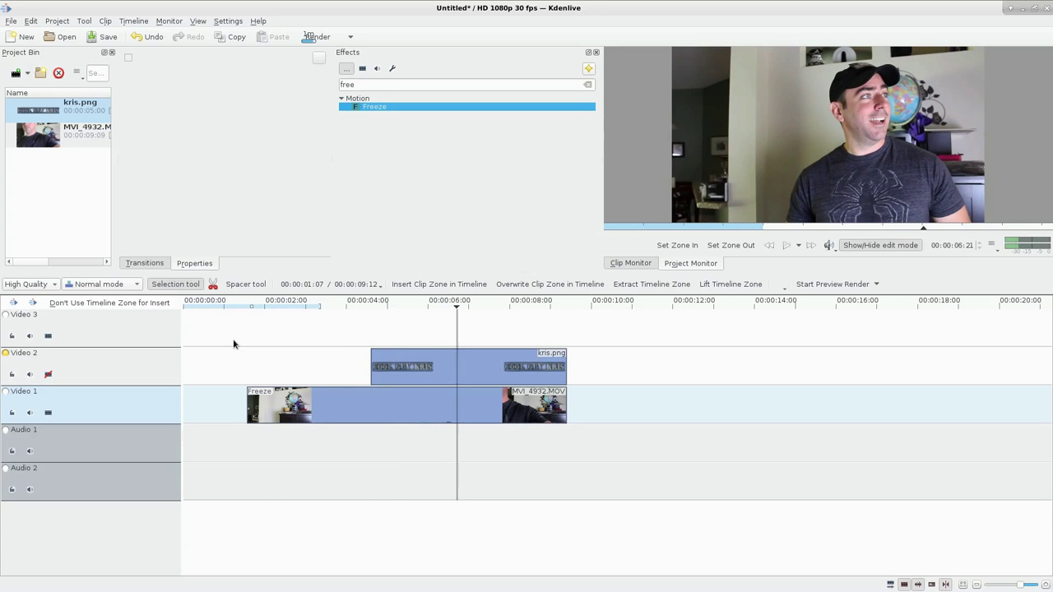
# Trim the start of the MVI_4932.MOV clip to about 00:00:01:28 and add the Mute effect to it.
pyautogui.moveTo(248, 404); pyautogui.dragTo(262, 404)
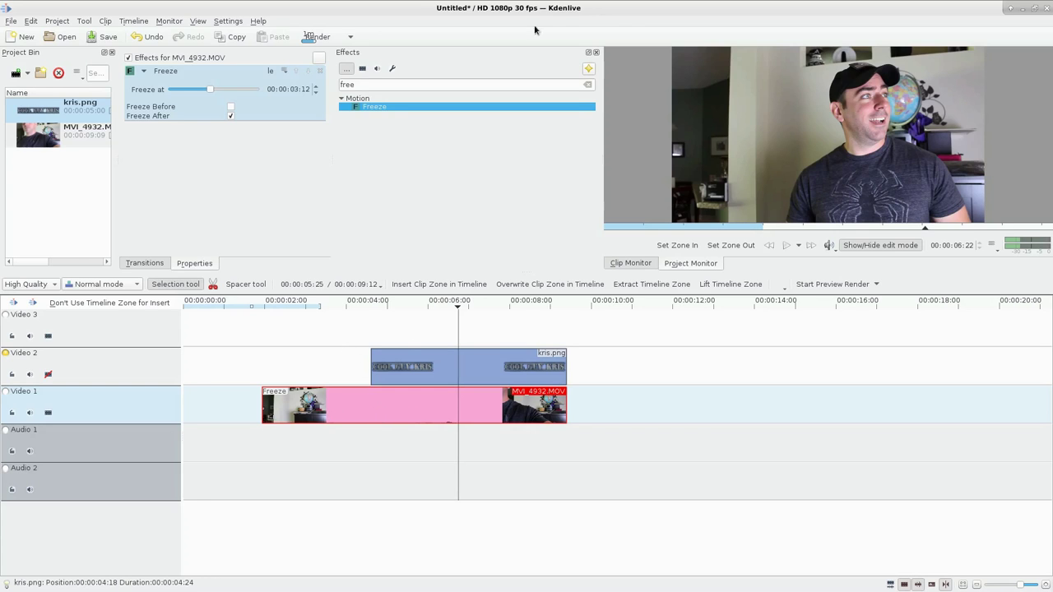
pyautogui.doubleClick(362, 84)
pyautogui.write('mute')
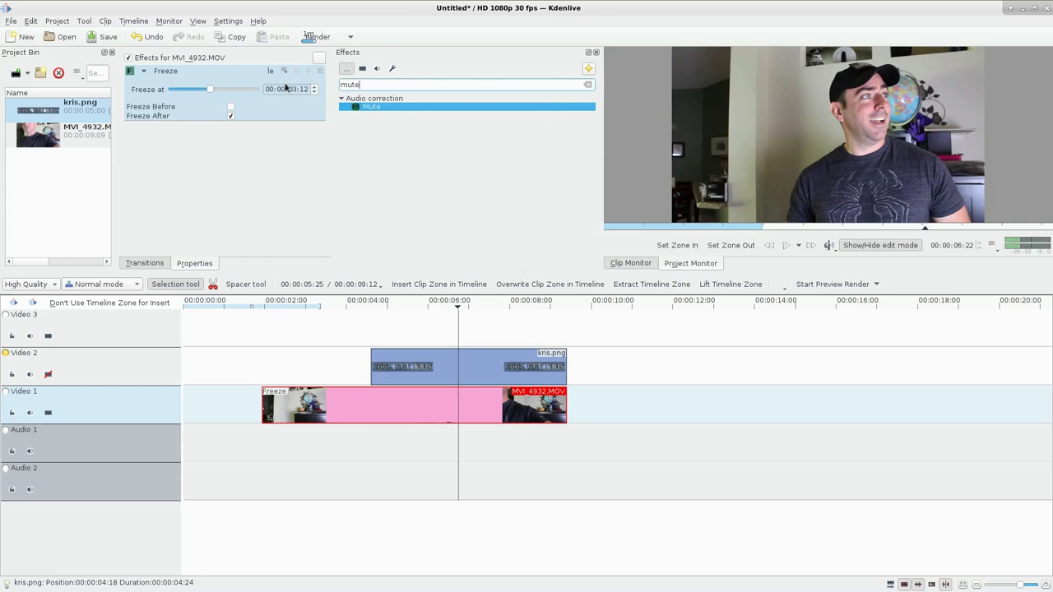
pyautogui.doubleClick(366, 107)
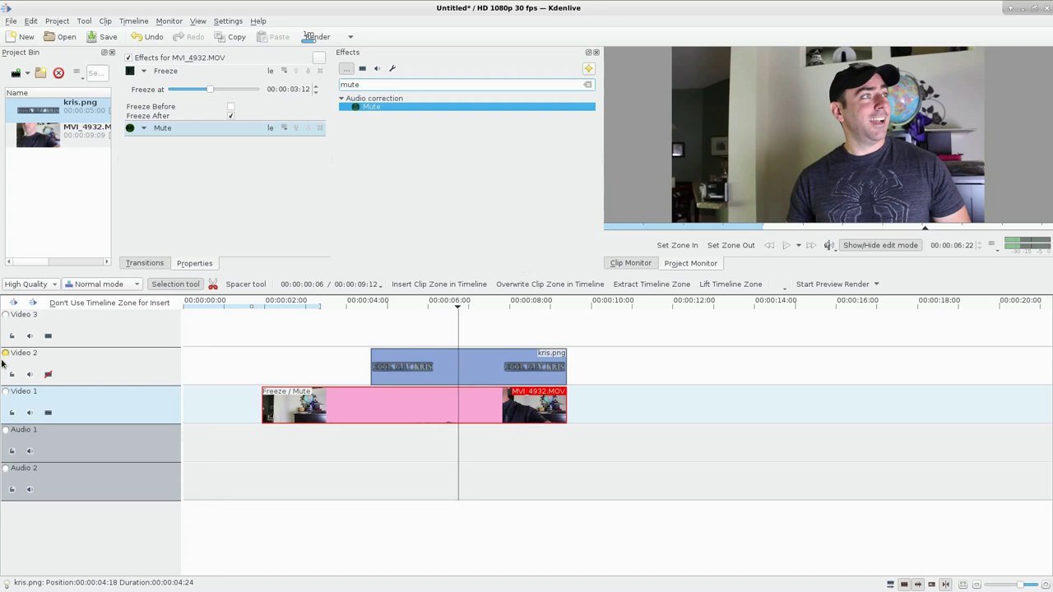
# Show the Video 2 track again and add the Position and Zoom effect to the kris.png clip.
pyautogui.click(49, 375)
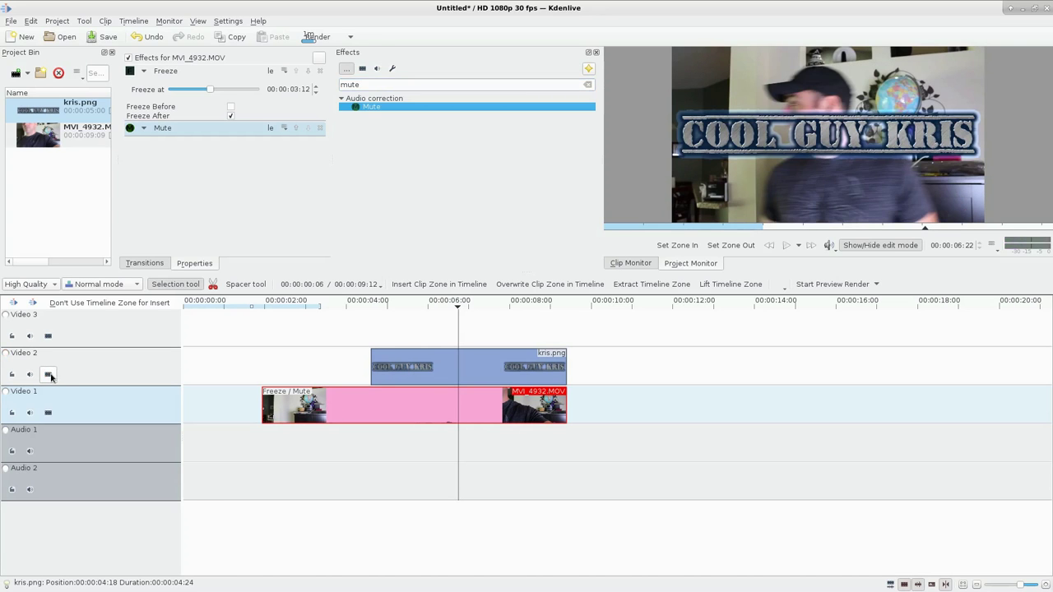
pyautogui.click(483, 360)
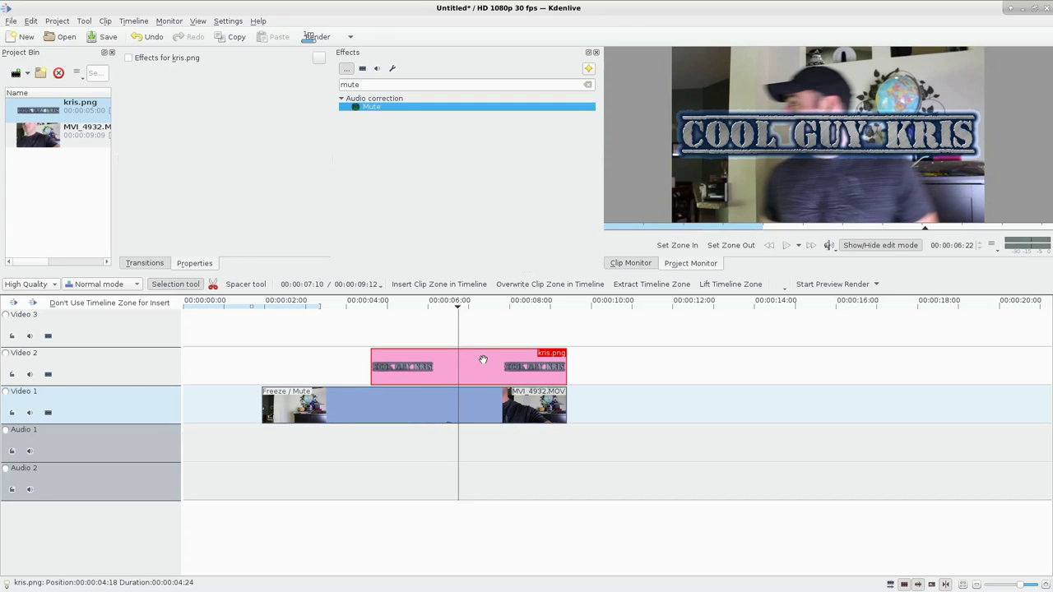
pyautogui.doubleClick(379, 86)
pyautogui.write('zoom')
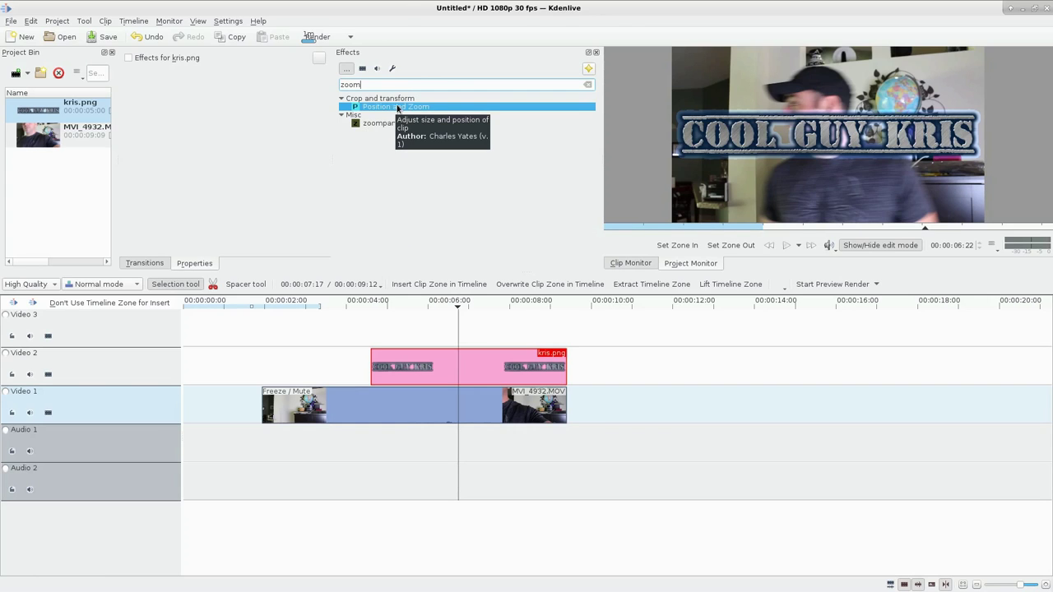
pyautogui.moveTo(397, 107); pyautogui.dragTo(444, 371)
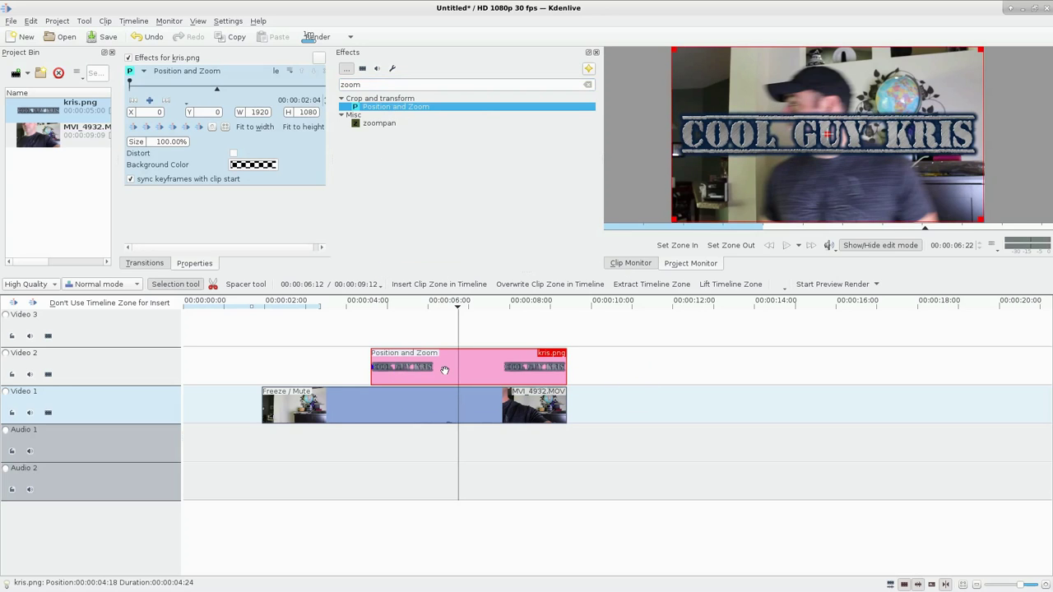
# Shrink the kris.png overlay toward the frame's upper-left corner to about 773 by 592 pixels.
pyautogui.click(980, 51)
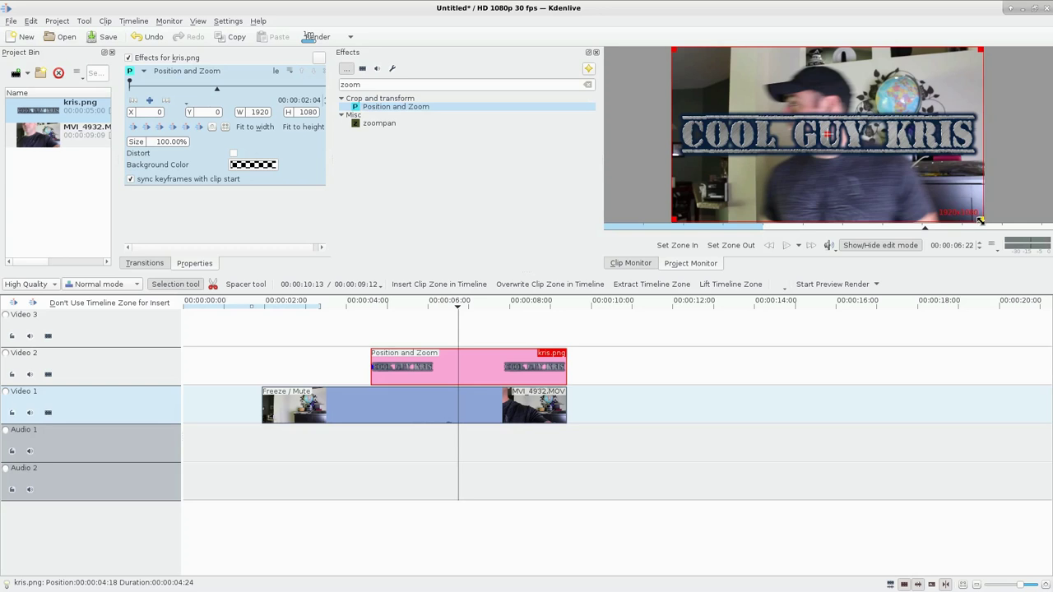
pyautogui.moveTo(981, 221); pyautogui.dragTo(775, 128)
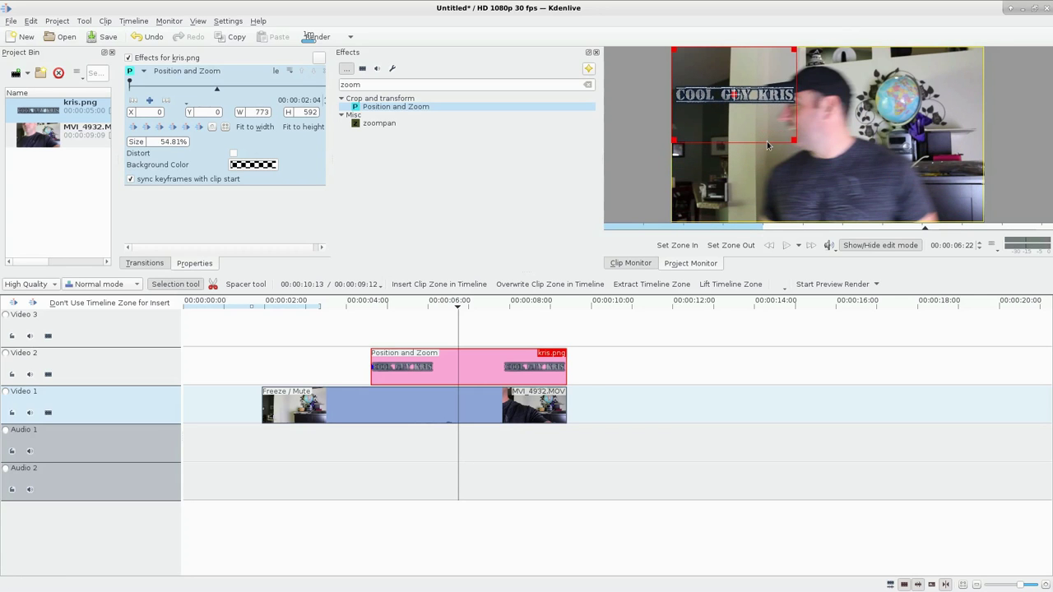
# Play and scrub around the start of the kris.png clip to check when the trimmed video freezes.
pyautogui.click(392, 403)
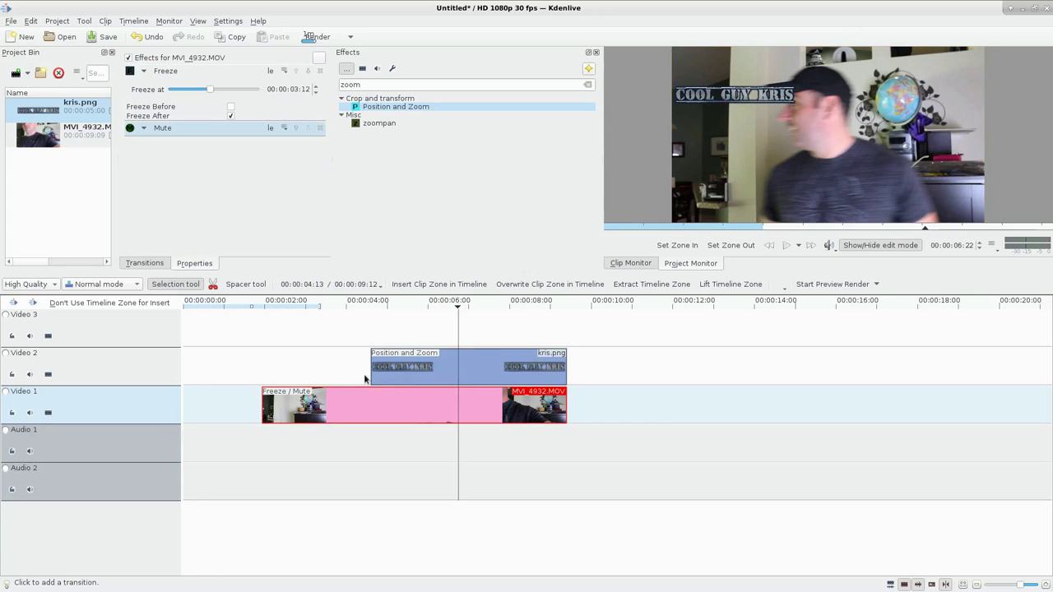
pyautogui.click(352, 357)
pyautogui.press('space')
pyautogui.moveTo(396, 359); pyautogui.dragTo(424, 379)
pyautogui.click(386, 412)
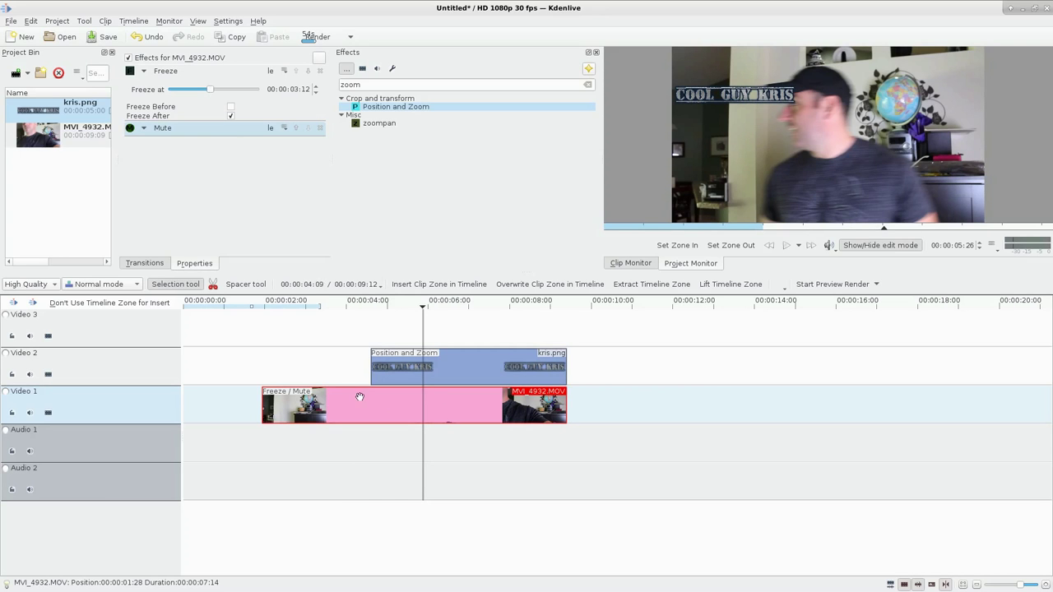
# Remove the Freeze effect from MVI_4932.MOV and add it again with the playhead at the start of kris.png.
pyautogui.moveTo(362, 385)
pyautogui.mouseDown()
pyautogui.moveTo(392, 387)
pyautogui.moveTo(371, 387)
pyautogui.mouseUp()
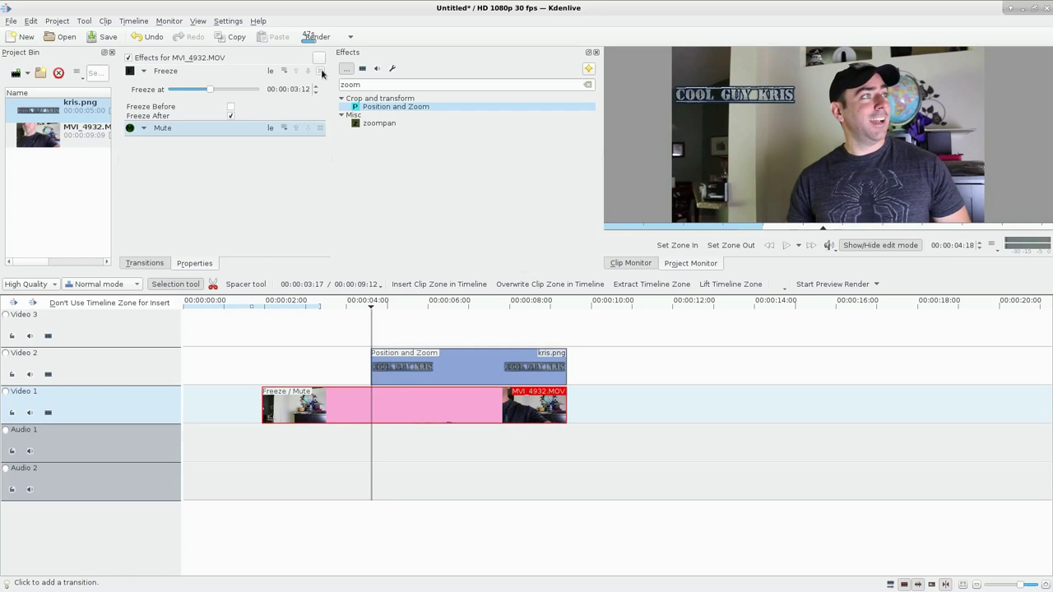
pyautogui.click(320, 71)
pyautogui.write('fre')
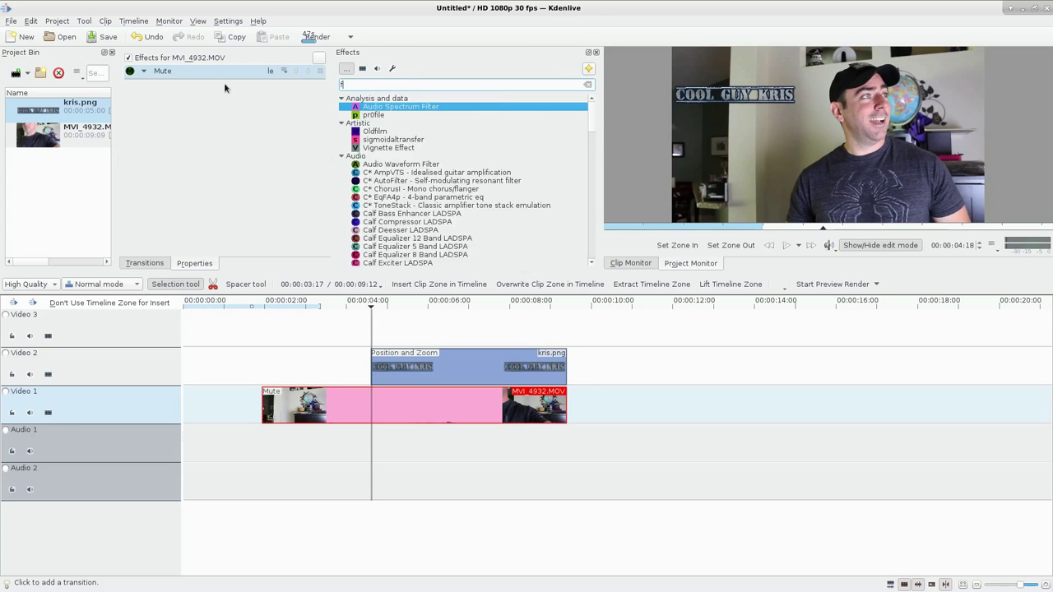
pyautogui.click(386, 142)
pyautogui.doubleClick(386, 141)
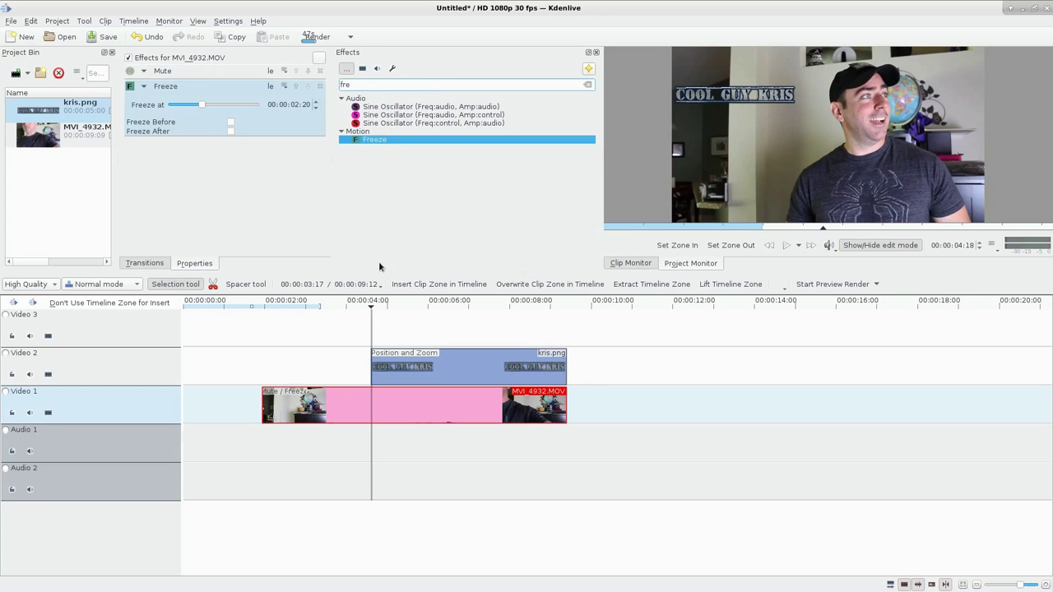
# Play the timeline from before the video clip through the title to check the new freeze point.
pyautogui.moveTo(356, 340)
pyautogui.mouseDown()
pyautogui.moveTo(383, 345)
pyautogui.moveTo(325, 343)
pyautogui.moveTo(357, 352)
pyautogui.mouseUp()
pyautogui.click(381, 411)
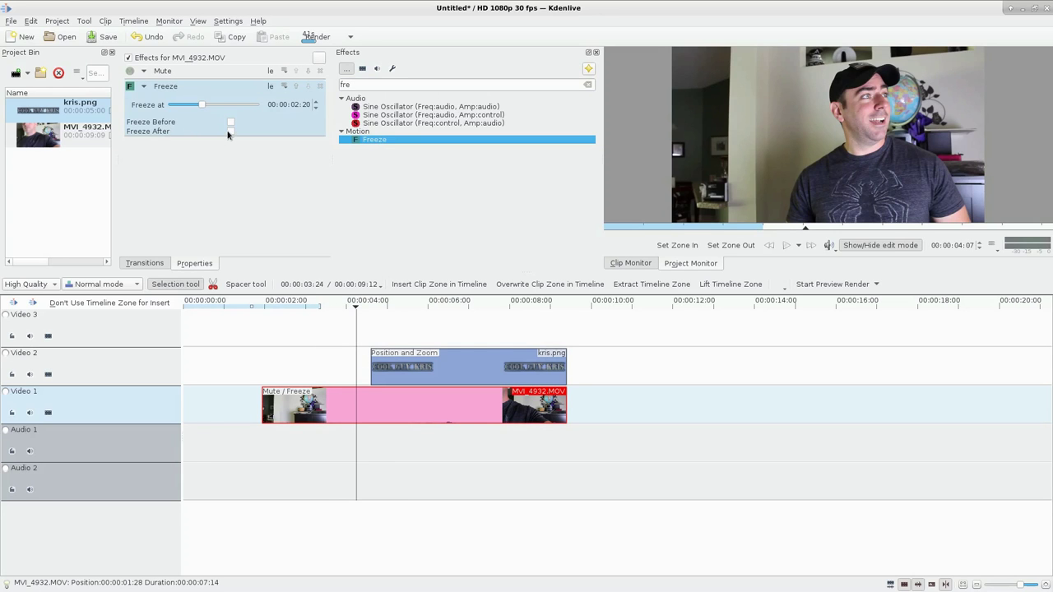
pyautogui.click(239, 332)
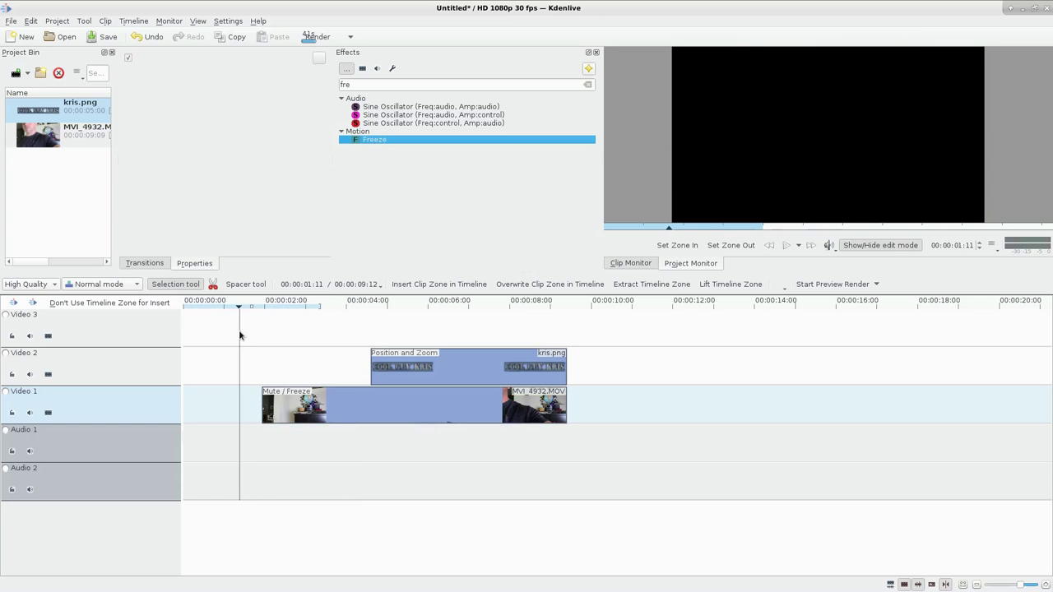
pyautogui.press('space')
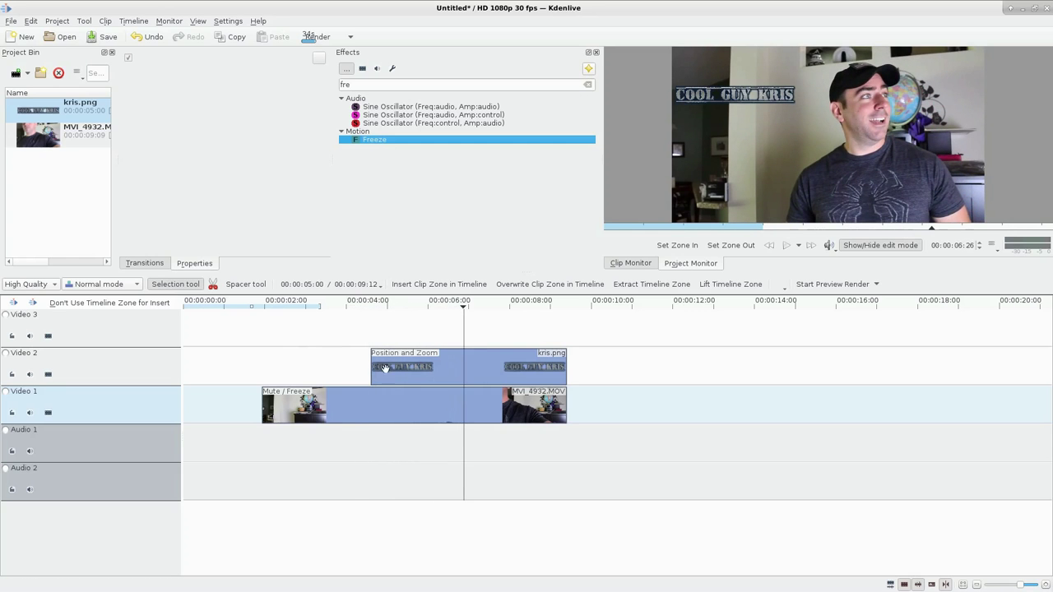
# Move the kris.png overlay beside the man's head, to about X 115, Y 145.
pyautogui.click(406, 364)
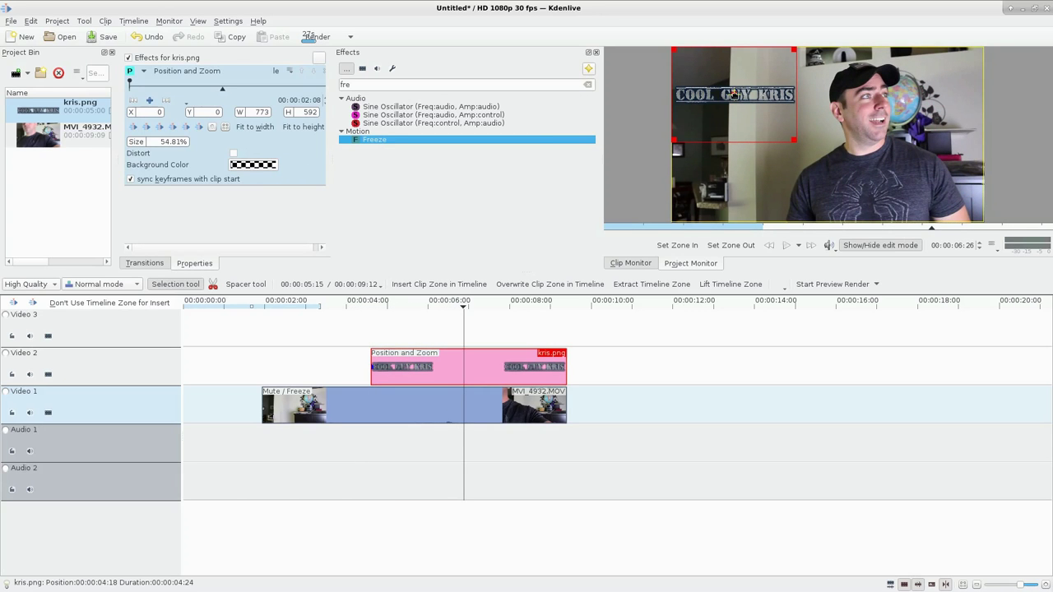
pyautogui.moveTo(735, 95); pyautogui.dragTo(753, 120)
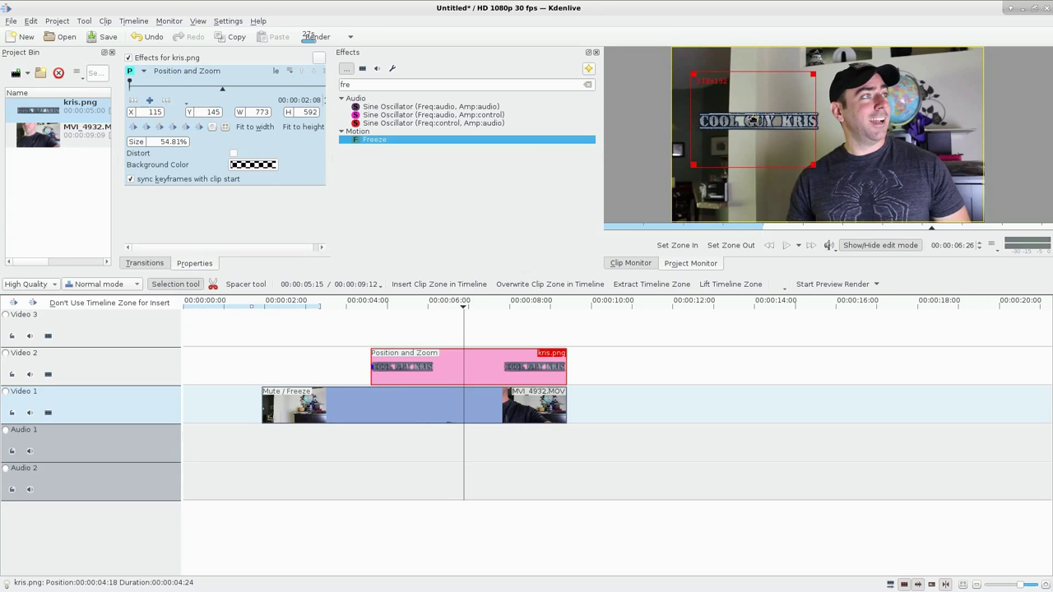
# Play the timeline from just before MVI_4932.MOV to check the repositioned name title over the frozen frame.
pyautogui.click(409, 404)
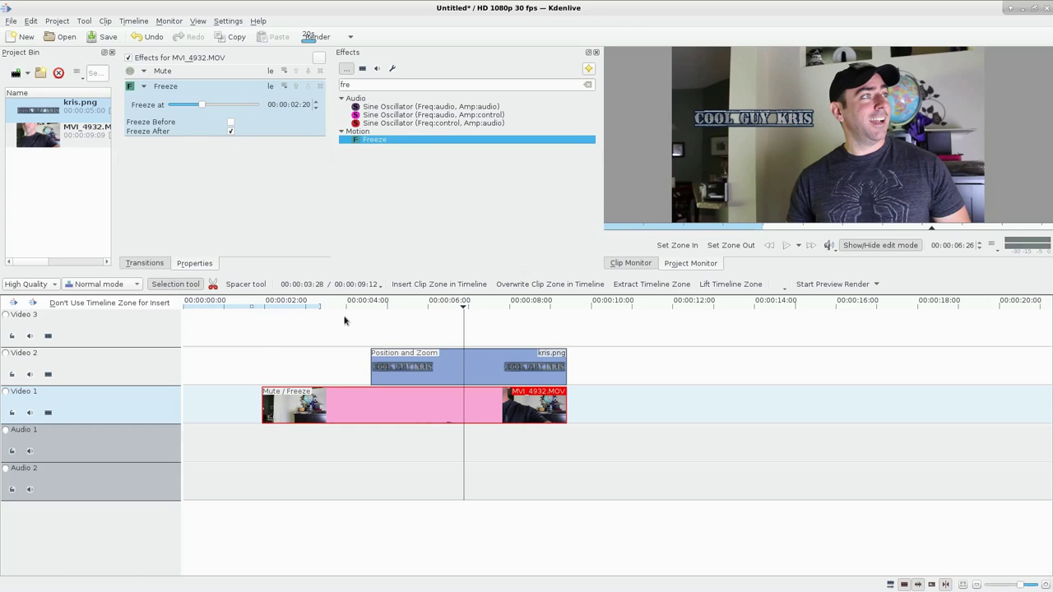
pyautogui.click(260, 347)
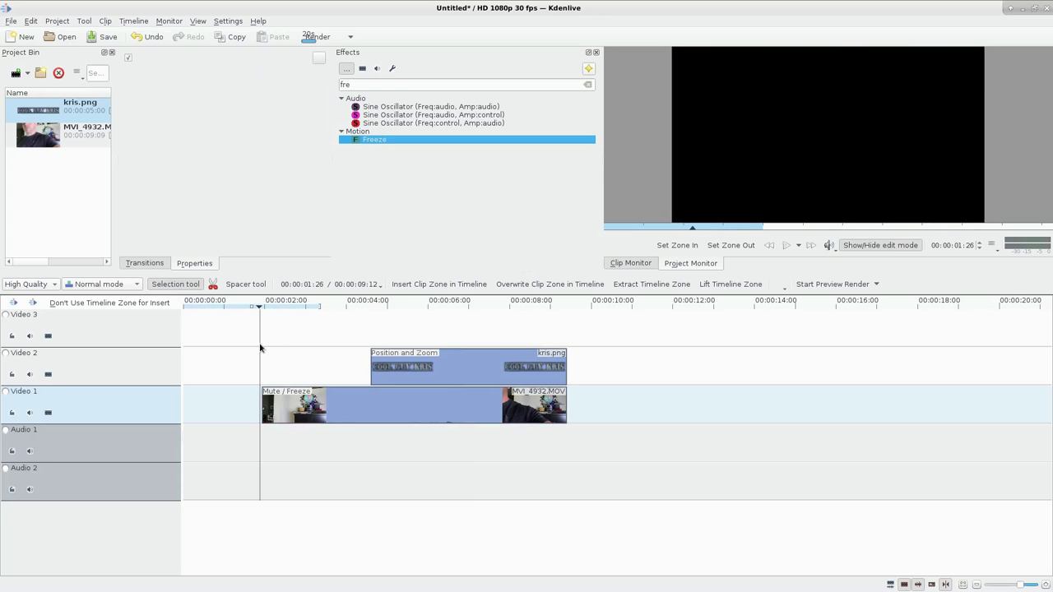
pyautogui.press('space')
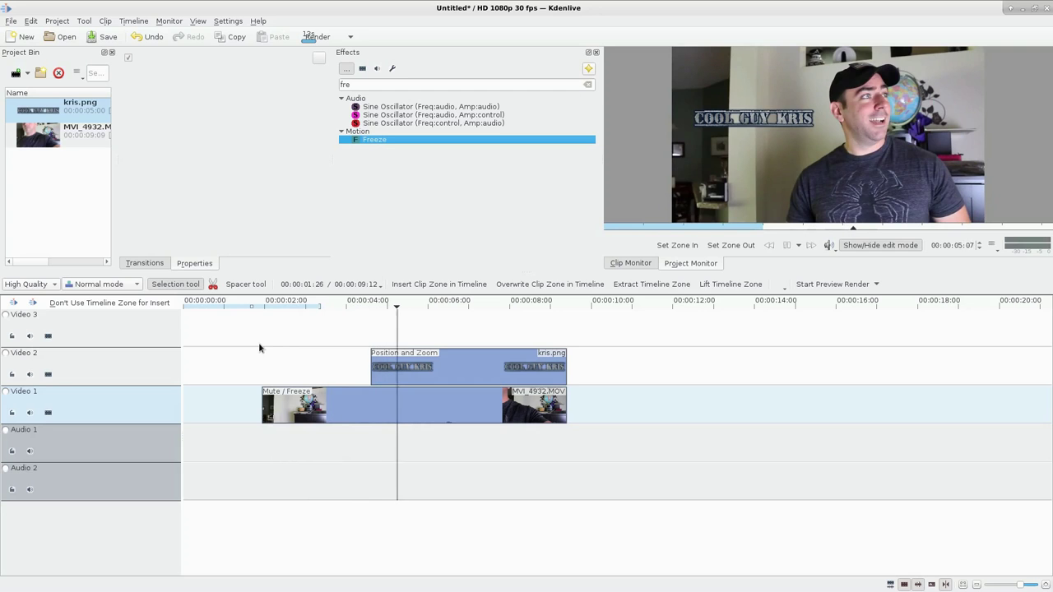
# Shift MVI_4932.MOV and kris.png together to the very start of the timeline and play the sequence from the beginning.
pyautogui.moveTo(260, 359); pyautogui.dragTo(389, 404)
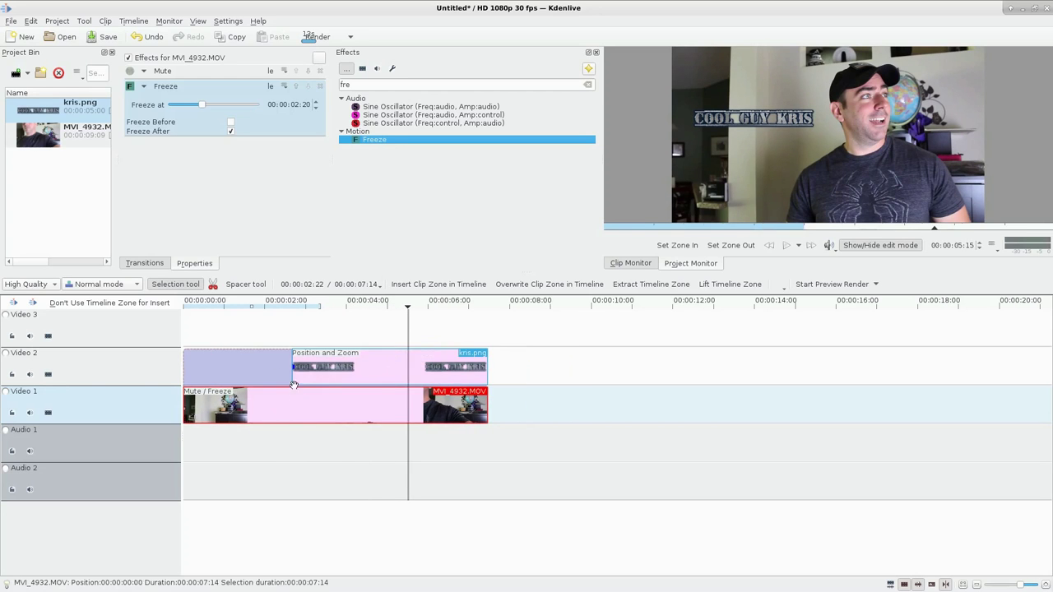
pyautogui.click(257, 327)
pyautogui.click(191, 338)
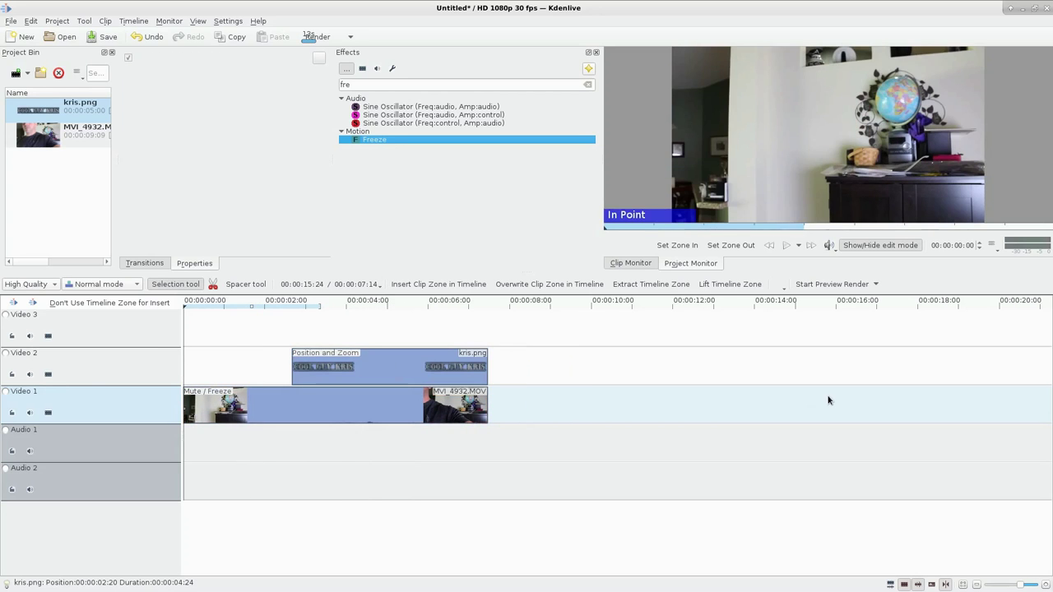
pyautogui.press('space')
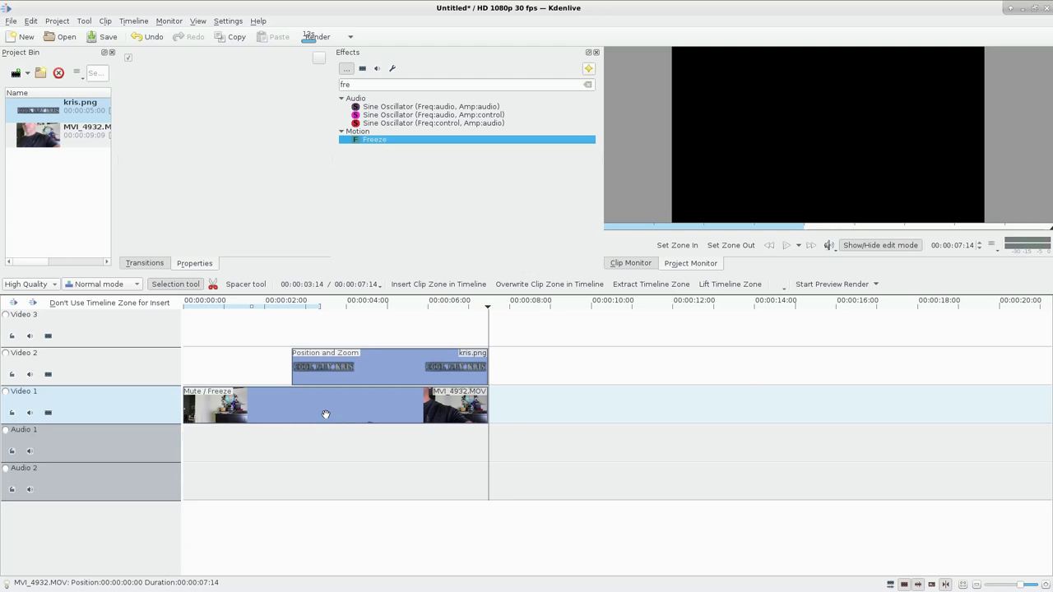
pyautogui.click(328, 329)
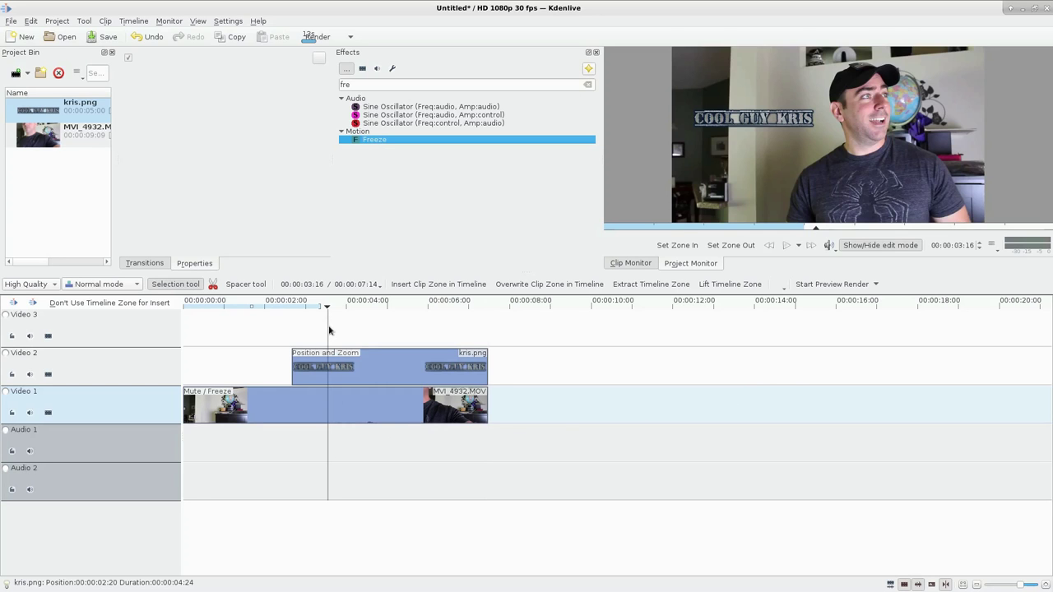
pyautogui.click(365, 363)
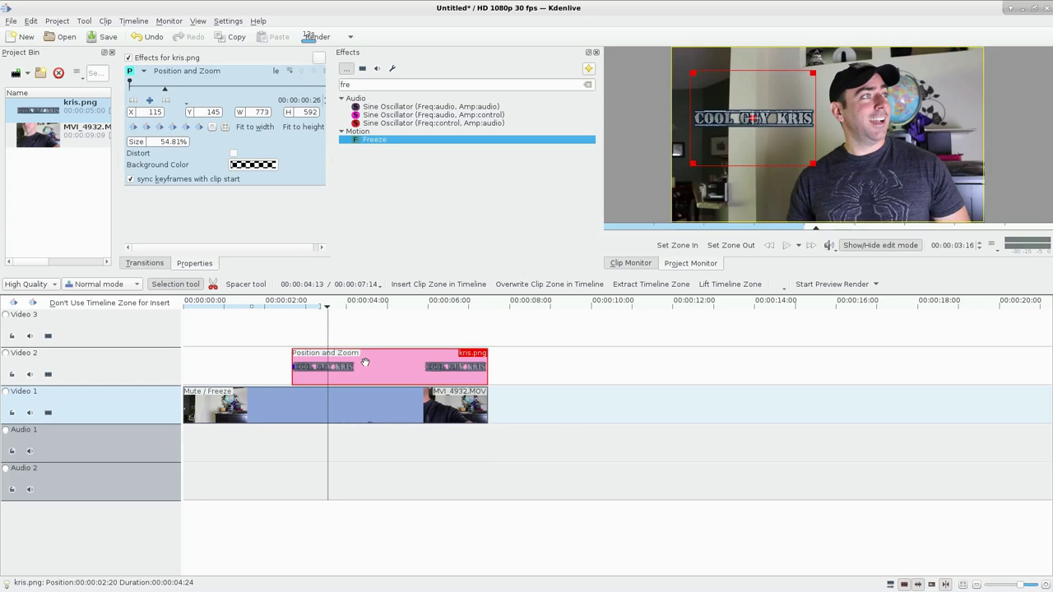
pyautogui.click(356, 334)
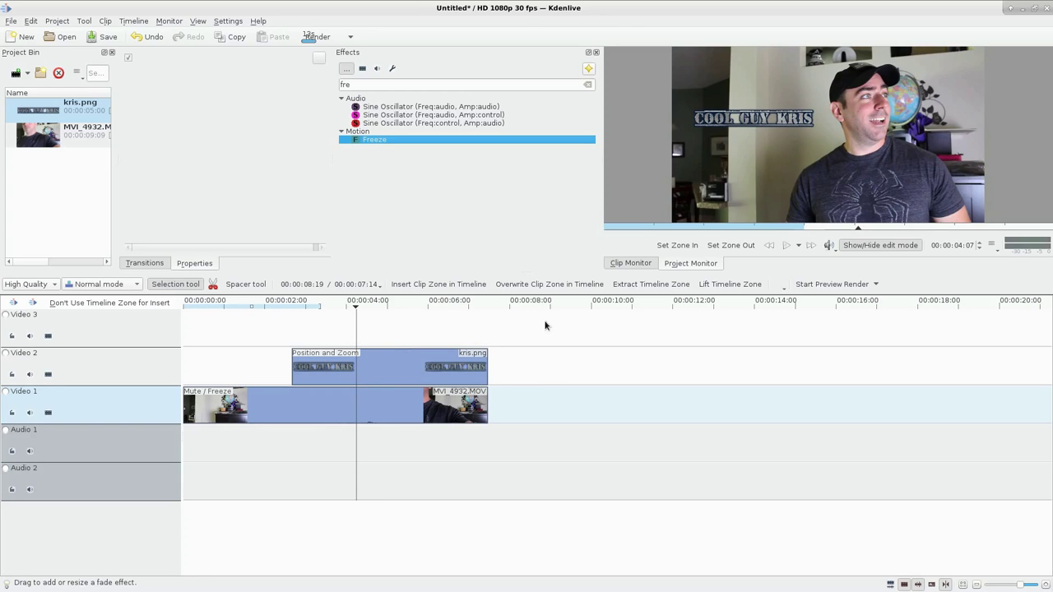